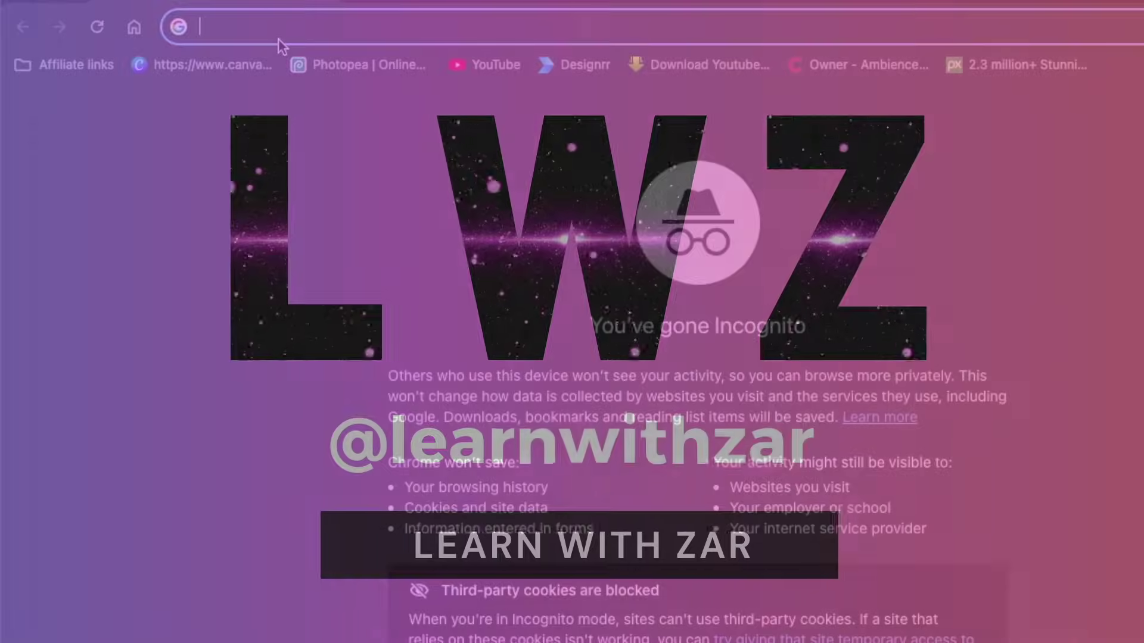
Step: Enter 'meta' in the Chrome address bar and go to the meta ai suggestion
{"action": "type", "text": "meta"}
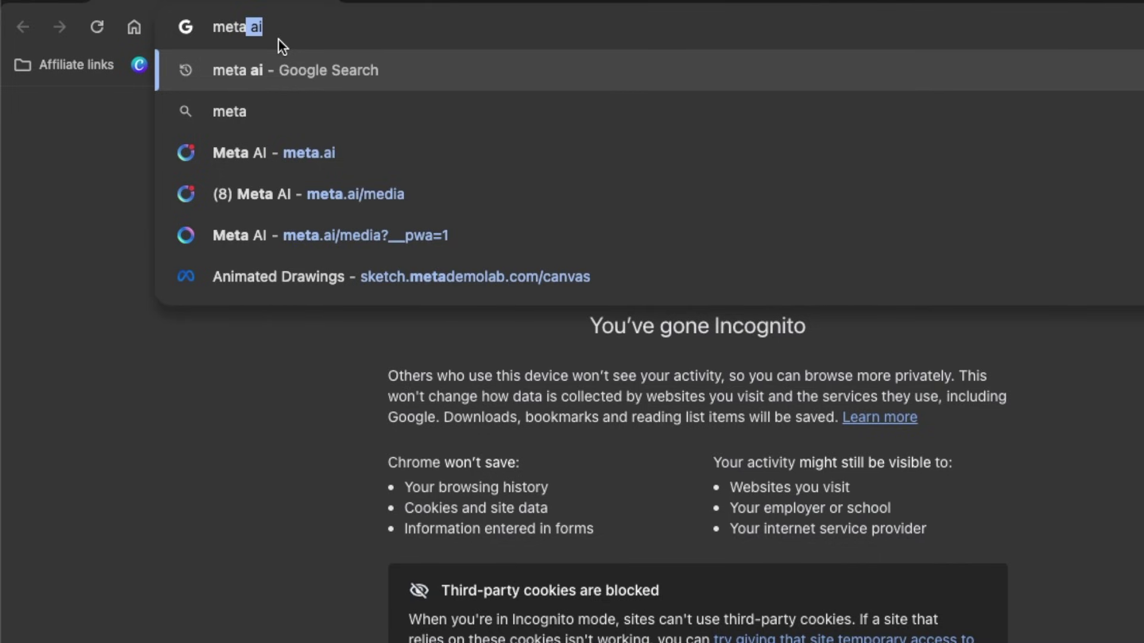
{"action": "key", "text": "Return"}
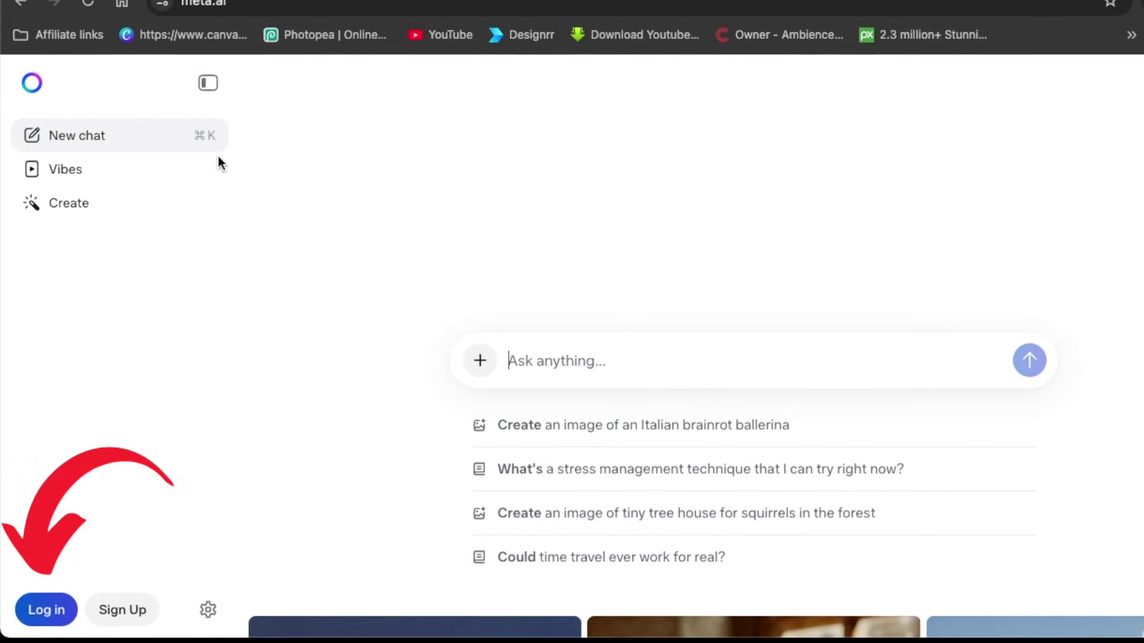
Step: Log in to Meta AI so the account's chat history appears
{"action": "left_click", "coordinate": [55, 603]}
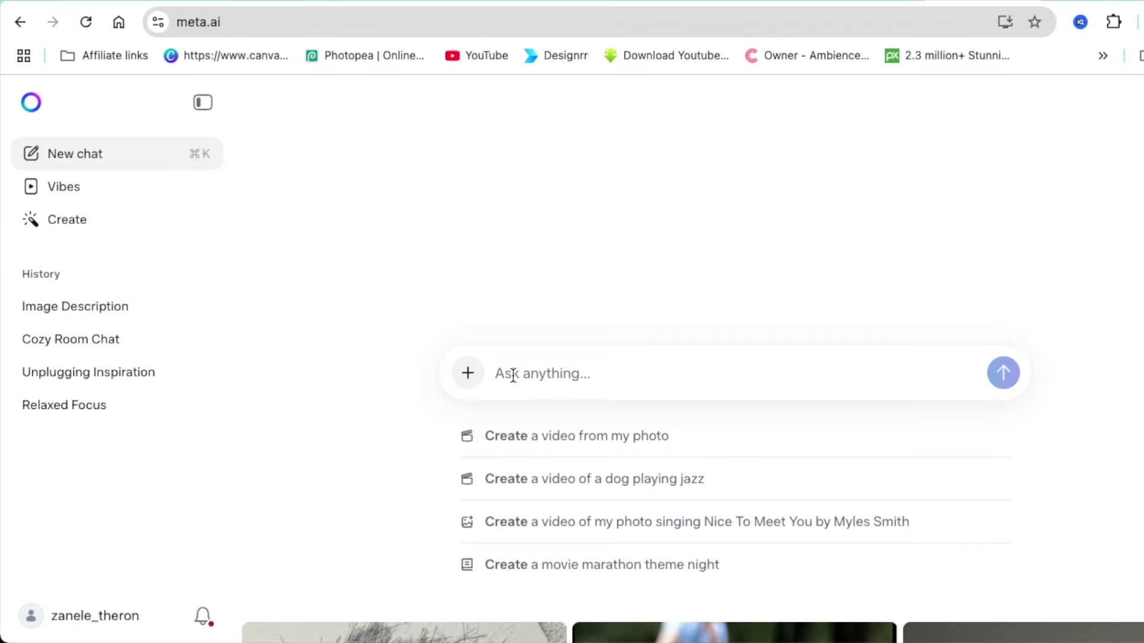
Step: Paste the two Pixar boys spaza-shop prompt and set the aspect ratio to 16:9
{"action": "type", "text": "Create an image of two teenage south african 3D Pixar boy, standing outside a spaza shop, they are not very close to each other, the one boy is talking while the other boy listens"}
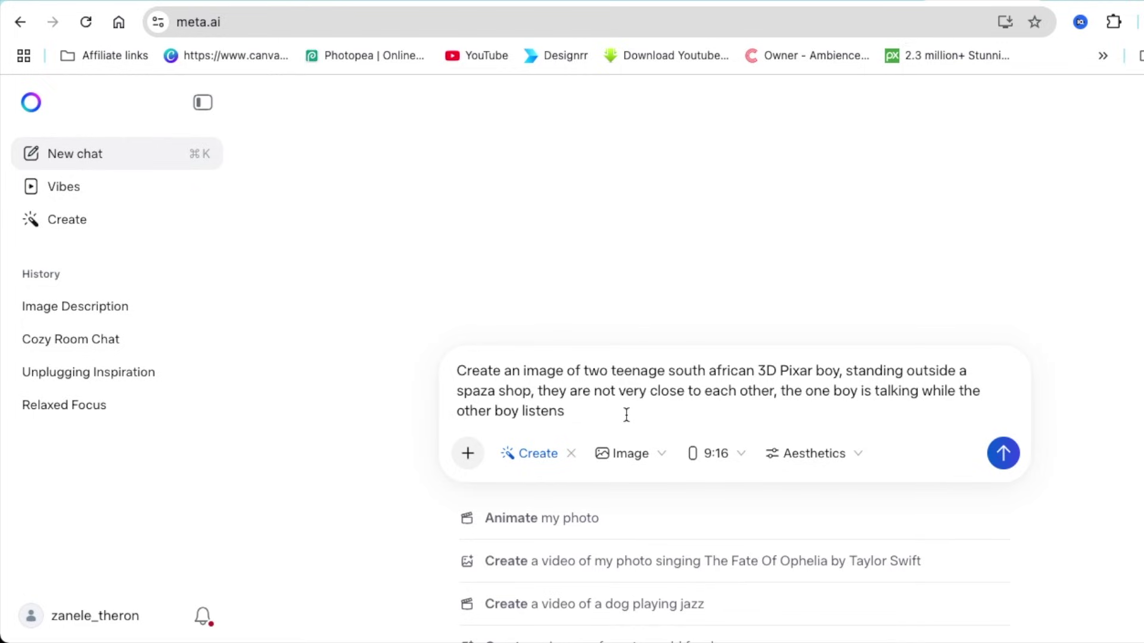
{"action": "left_click", "coordinate": [738, 463]}
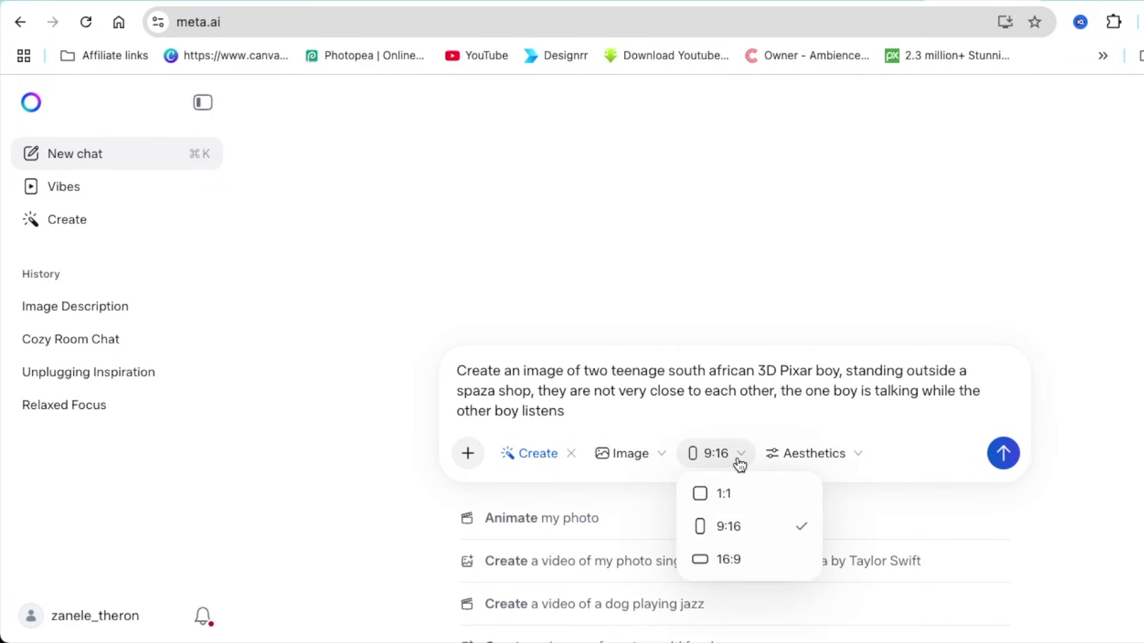
{"action": "left_click", "coordinate": [741, 561]}
Step: Check the Aesthetics settings and keep the generation mode on Image rather than Video
{"action": "left_click", "coordinate": [861, 458]}
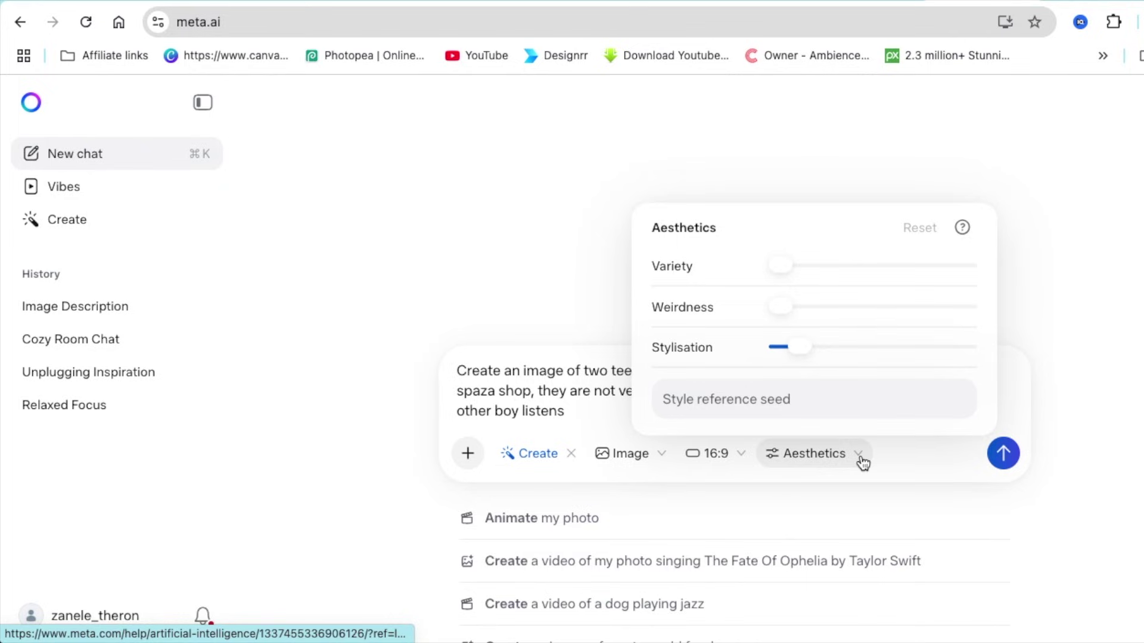
{"action": "left_click", "coordinate": [859, 460]}
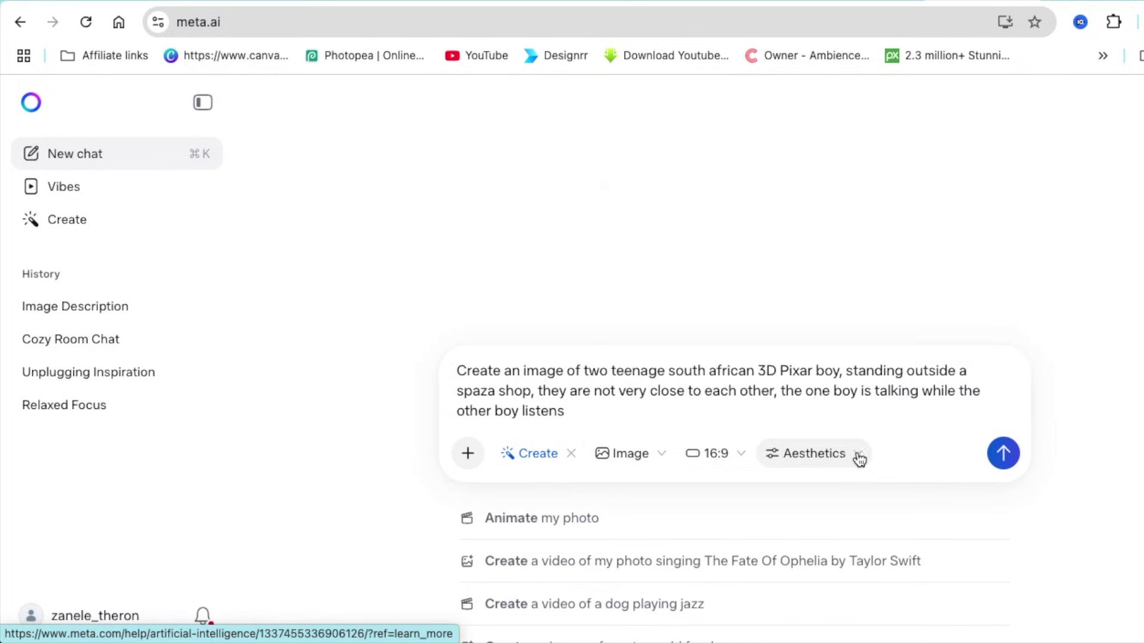
{"action": "left_click", "coordinate": [626, 460]}
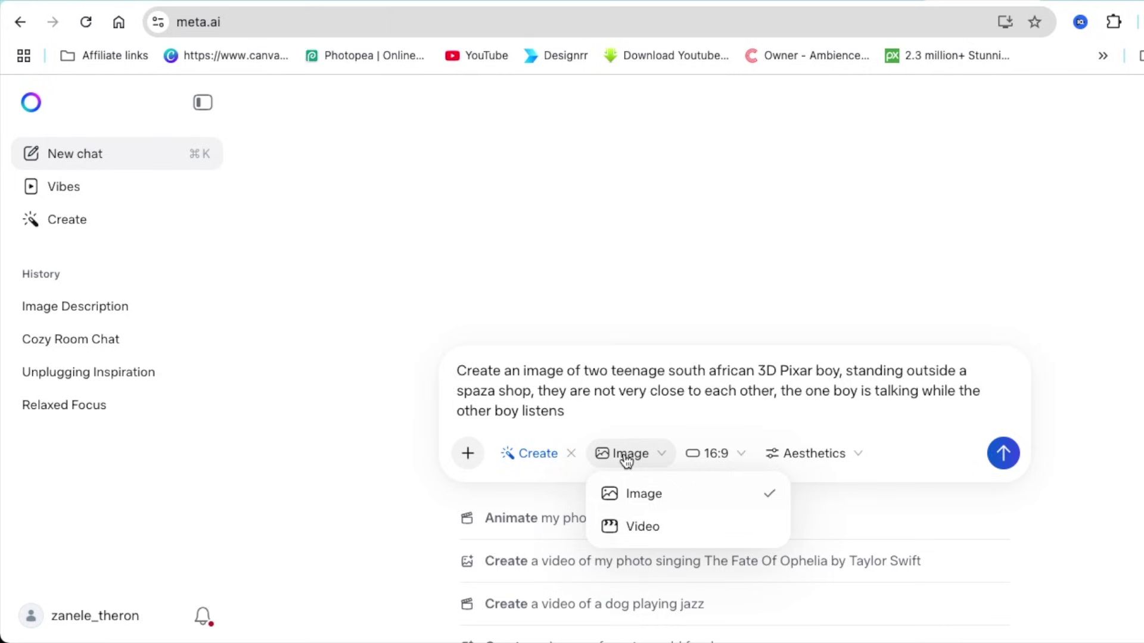
{"action": "left_click", "coordinate": [642, 505]}
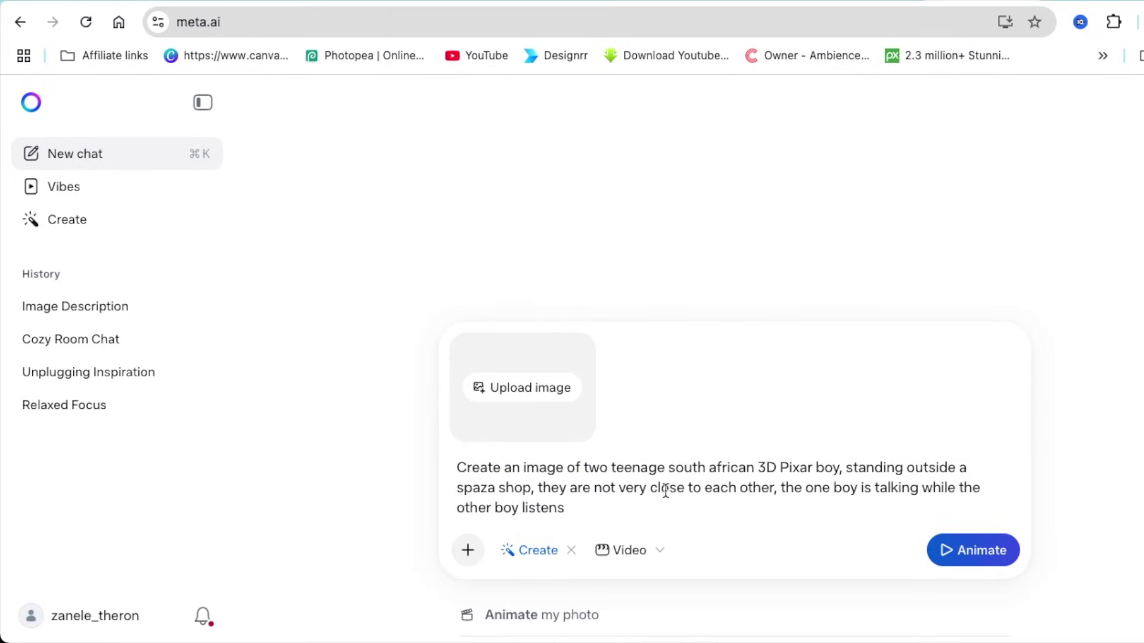
{"action": "left_click", "coordinate": [633, 558]}
{"action": "left_click", "coordinate": [627, 477]}
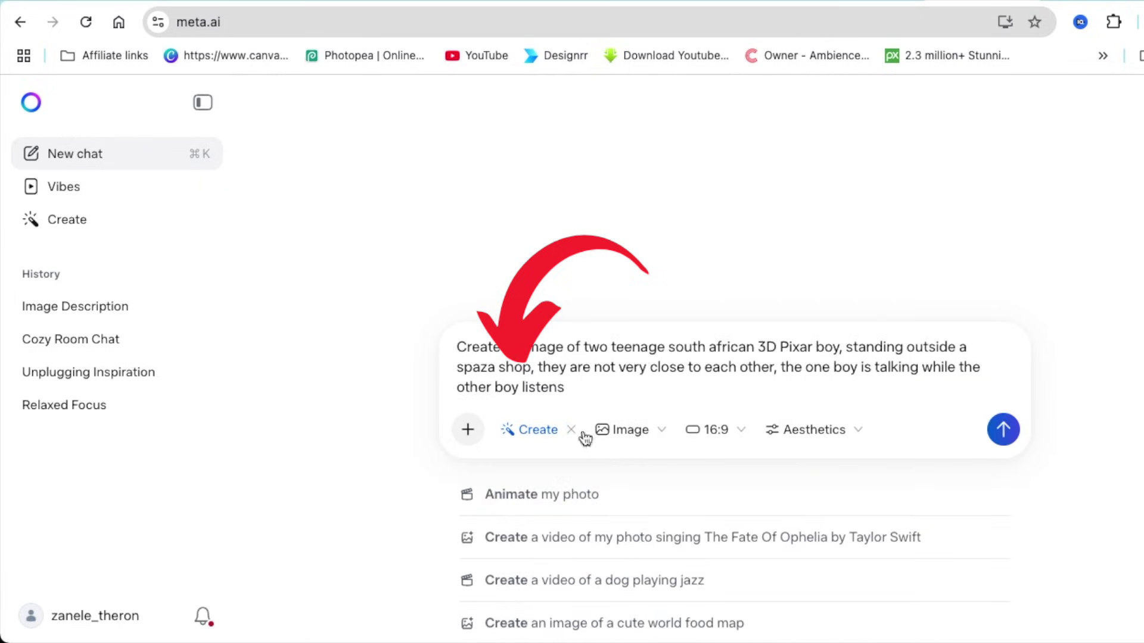
Step: Send the prompt, review the four generated images, and bring up options on the shop-front image
{"action": "left_click", "coordinate": [1005, 442]}
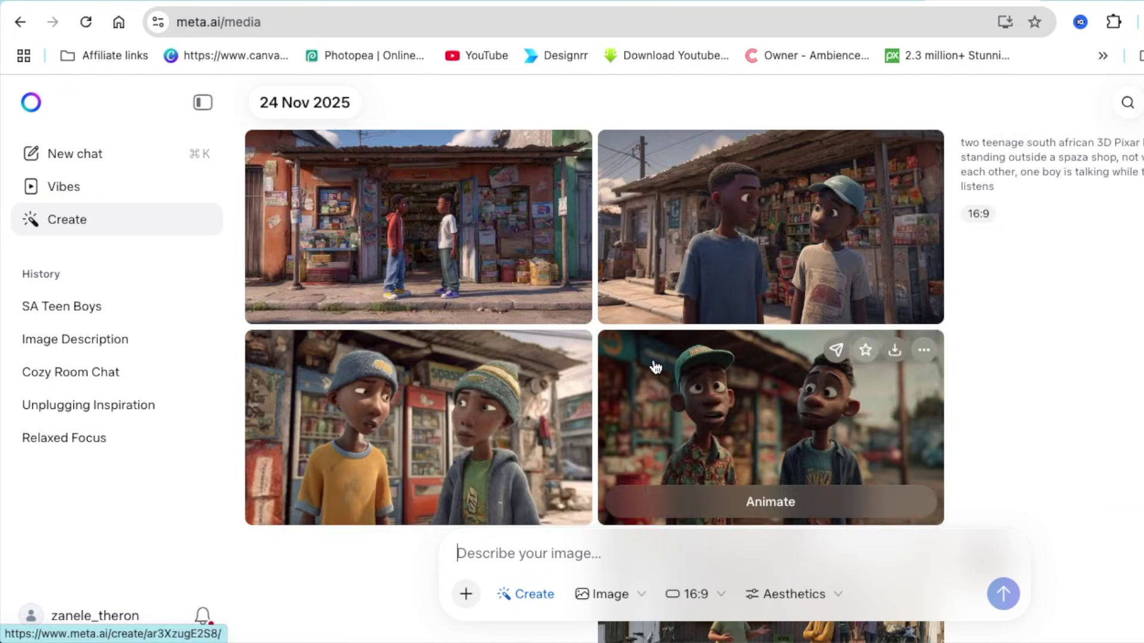
{"action": "scroll", "coordinate": [655, 367], "scroll_direction": "down", "scroll_amount": 1}
{"action": "scroll", "coordinate": [656, 368], "scroll_direction": "down", "scroll_amount": 1}
{"action": "scroll", "coordinate": [661, 364], "scroll_direction": "up", "scroll_amount": 2}
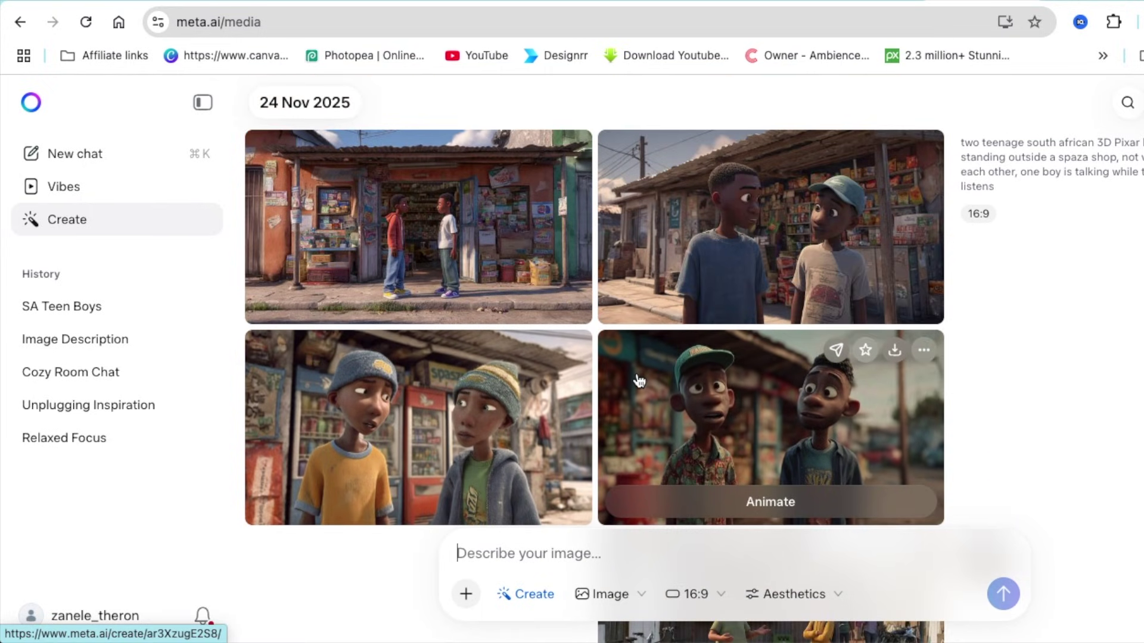
{"action": "scroll", "coordinate": [639, 380], "scroll_direction": "down", "scroll_amount": 5}
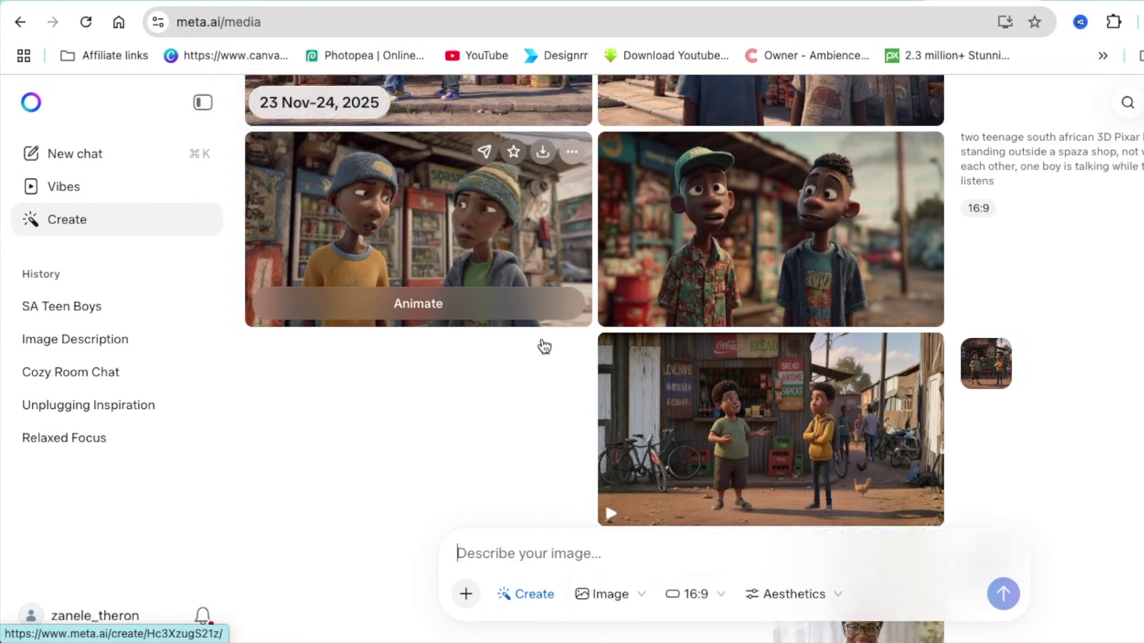
{"action": "scroll", "coordinate": [543, 345], "scroll_direction": "up", "scroll_amount": 5}
{"action": "scroll", "coordinate": [544, 346], "scroll_direction": "down", "scroll_amount": 8}
{"action": "scroll", "coordinate": [543, 345], "scroll_direction": "up", "scroll_amount": 8}
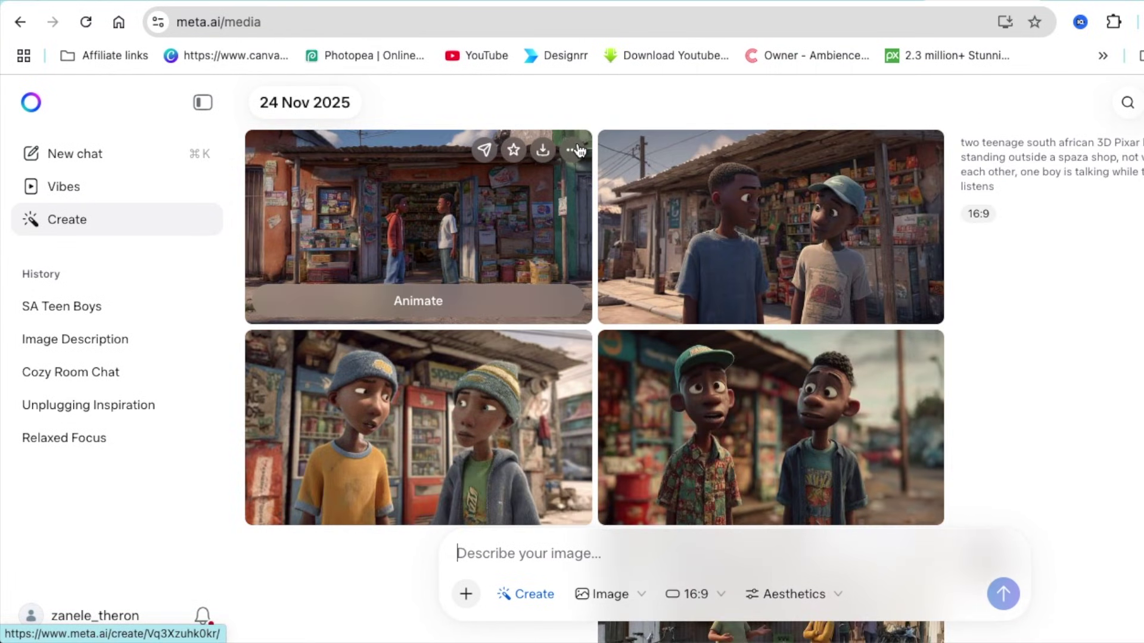
{"action": "left_click", "coordinate": [572, 151]}
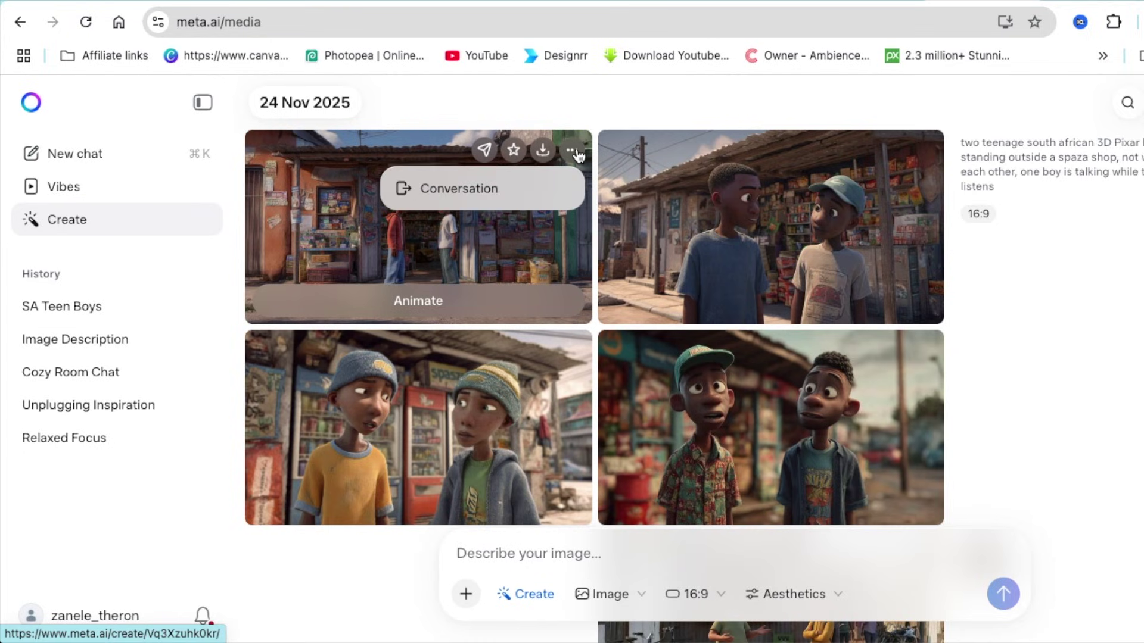
Step: View the shop-front image full-size, then close it back to the media grid
{"action": "left_click", "coordinate": [538, 267]}
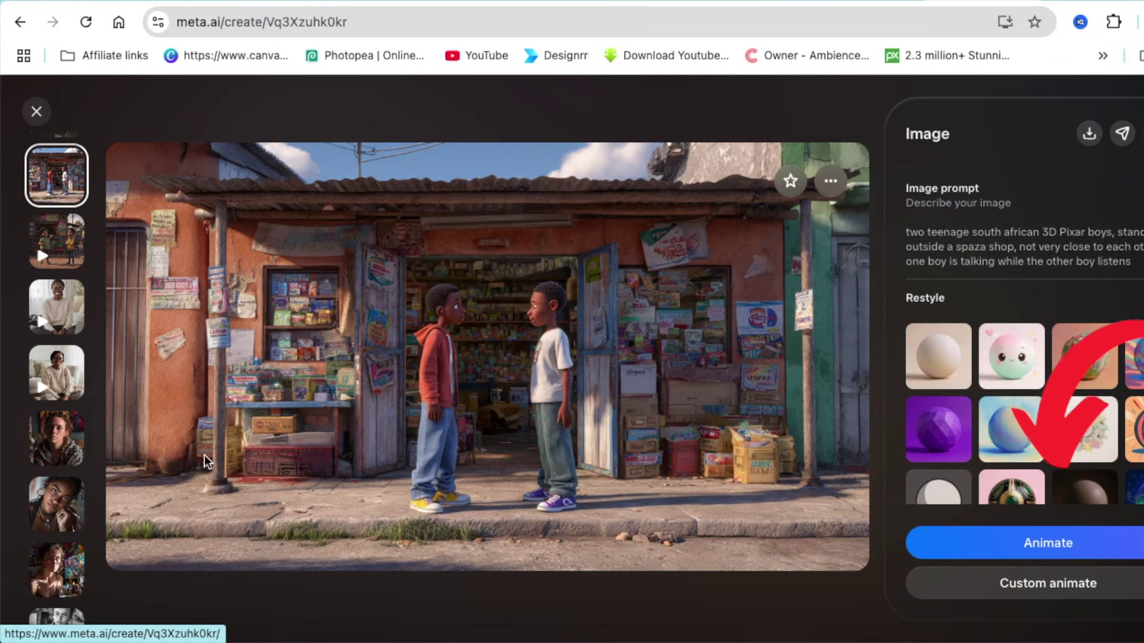
{"action": "scroll", "coordinate": [1013, 357], "scroll_direction": "down", "scroll_amount": 3}
{"action": "scroll", "coordinate": [1041, 437], "scroll_direction": "down", "scroll_amount": 2}
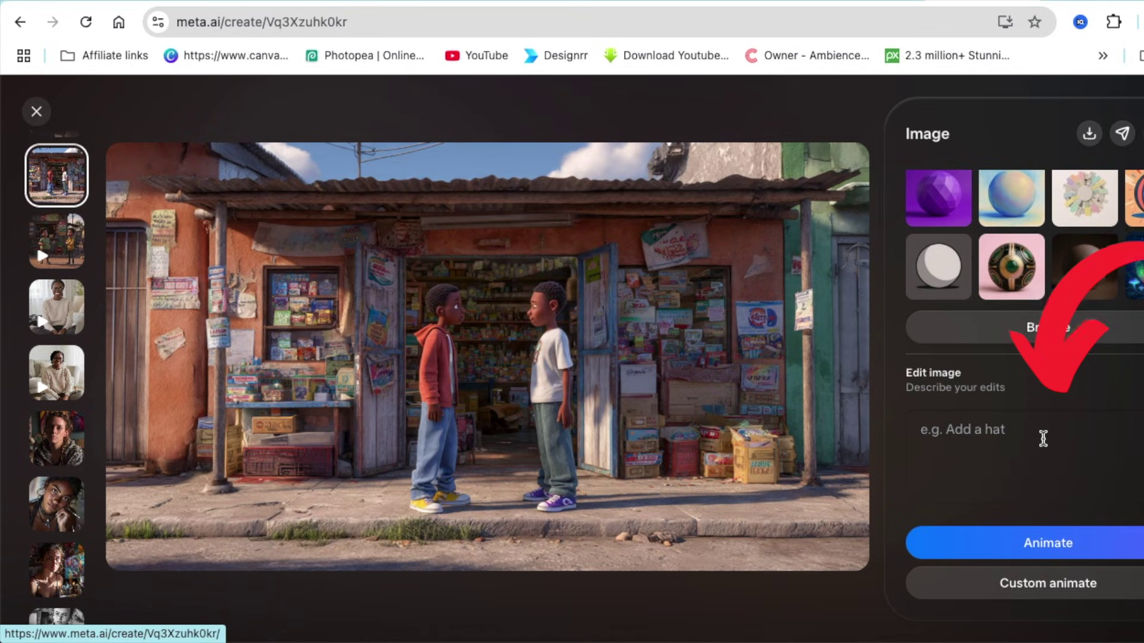
{"action": "left_click", "coordinate": [36, 112]}
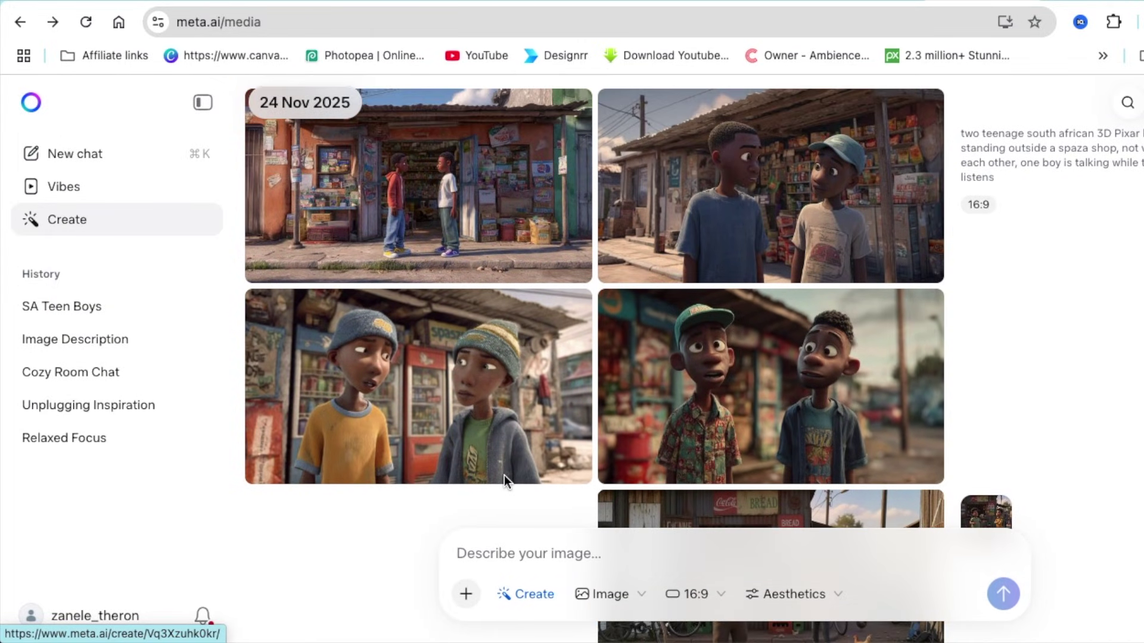
Step: Generate images from the pasted spaza-shop prompt and open the second one with the beanie-wearing boys
{"action": "scroll", "coordinate": [520, 451], "scroll_direction": "down", "scroll_amount": 2}
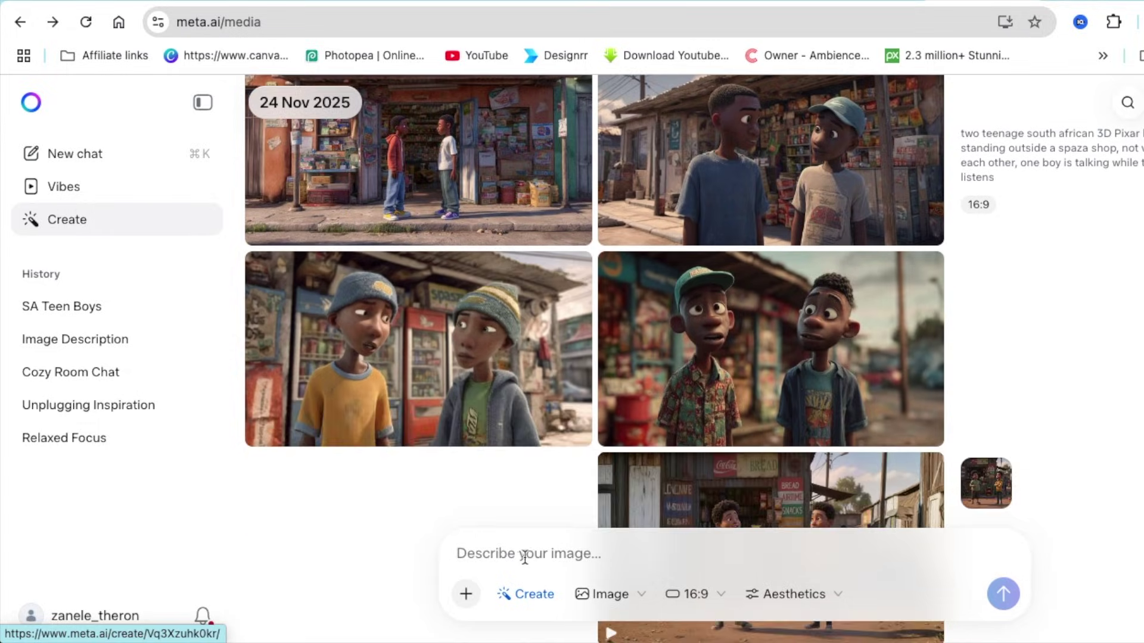
{"action": "scroll", "coordinate": [524, 557], "scroll_direction": "down", "scroll_amount": 5}
{"action": "left_click", "coordinate": [538, 550]}
{"action": "type", "text": "Create an image of two teenage south african 3D Pixar boy, standing outside a spaza shop, they are not very close to each other, the one boy is talking while the other boy listens"}
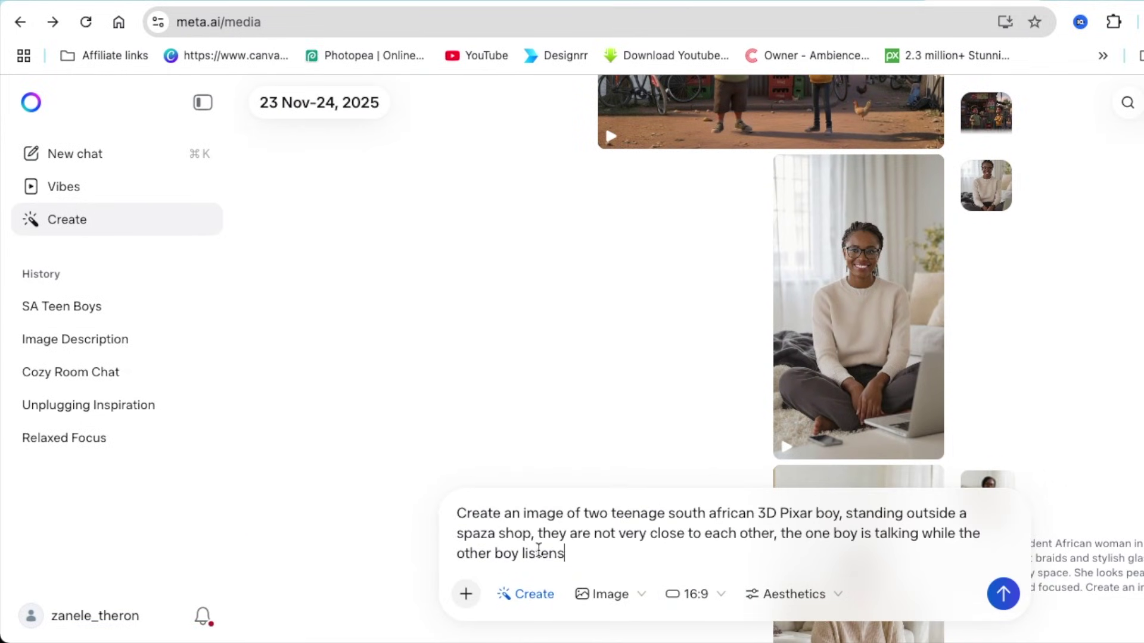
{"action": "key", "text": "Return"}
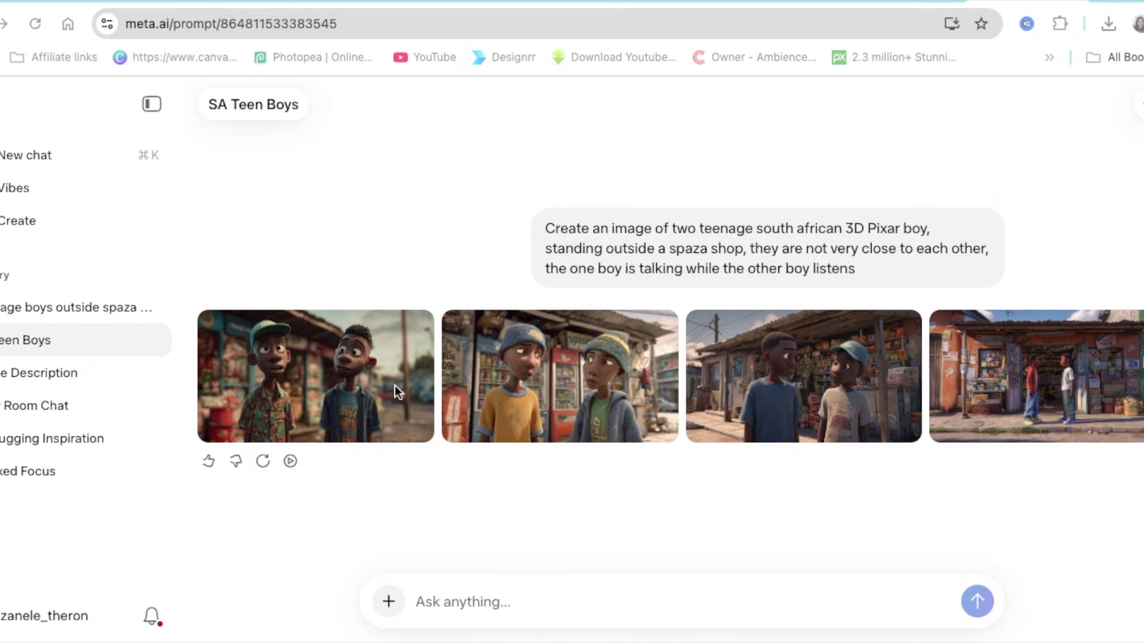
{"action": "left_click", "coordinate": [538, 403]}
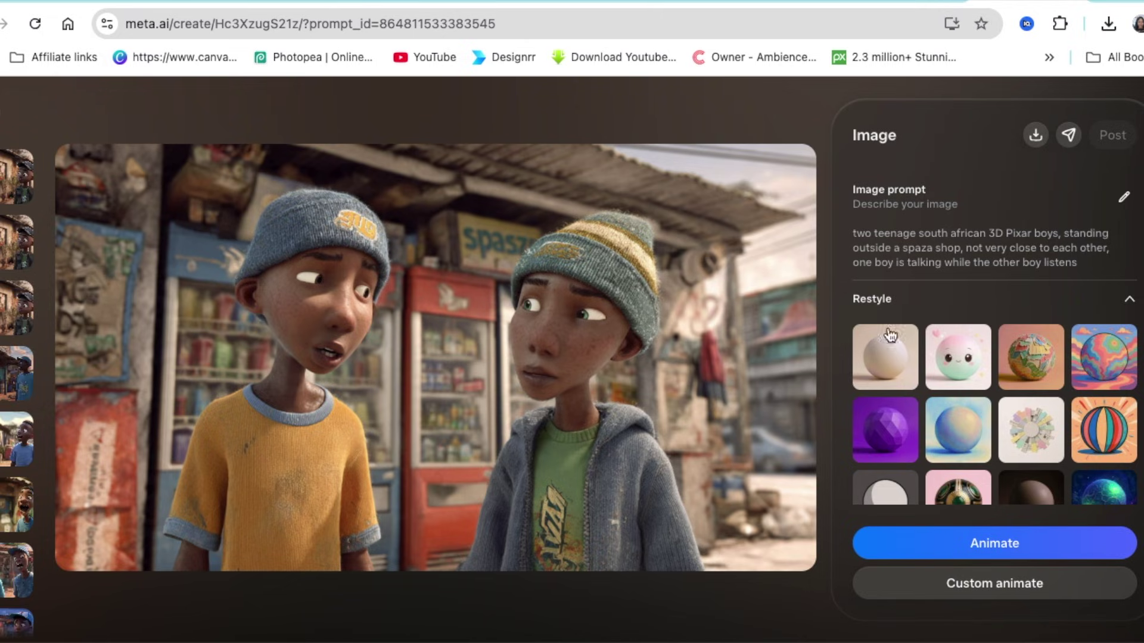
Step: Start a Custom animate of the beanie-wearing boys' spaza-shop image
{"action": "scroll", "coordinate": [1001, 350], "scroll_direction": "down", "scroll_amount": 3}
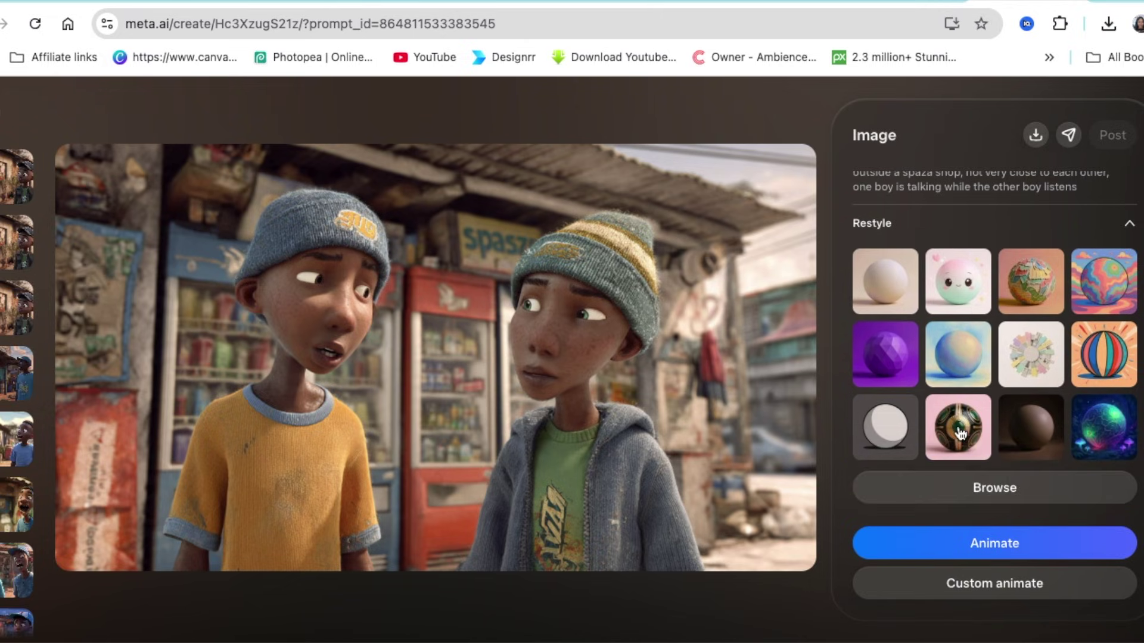
{"action": "scroll", "coordinate": [935, 467], "scroll_direction": "down", "scroll_amount": 2}
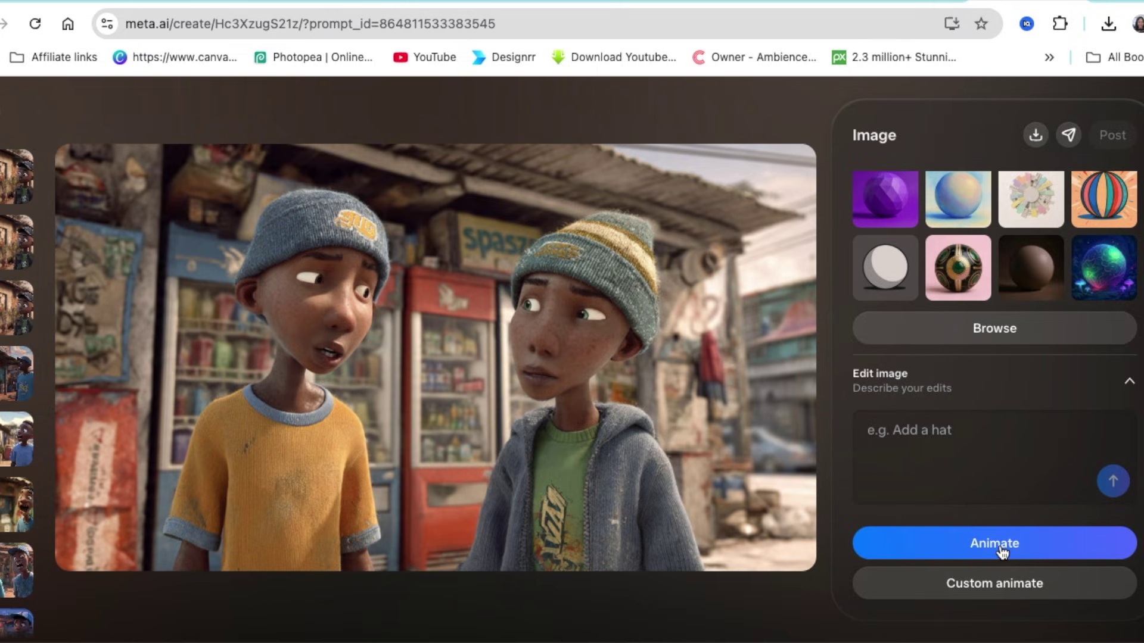
{"action": "left_click", "coordinate": [981, 590]}
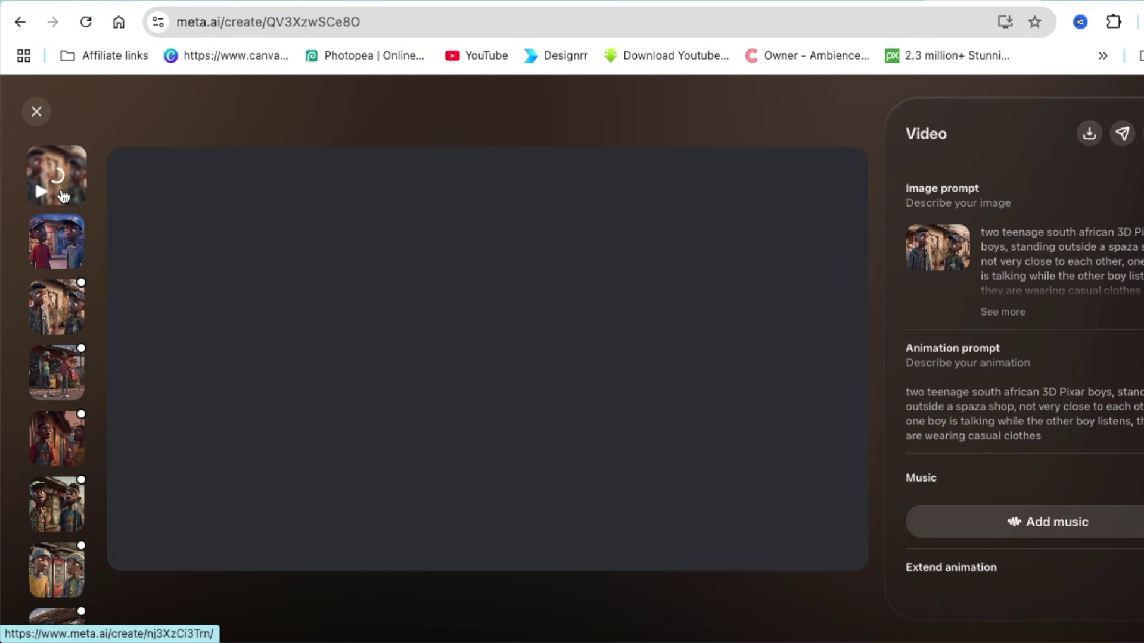
Step: Open the new animation of the boys talking from the gallery's first thumbnail
{"action": "left_click", "coordinate": [59, 194]}
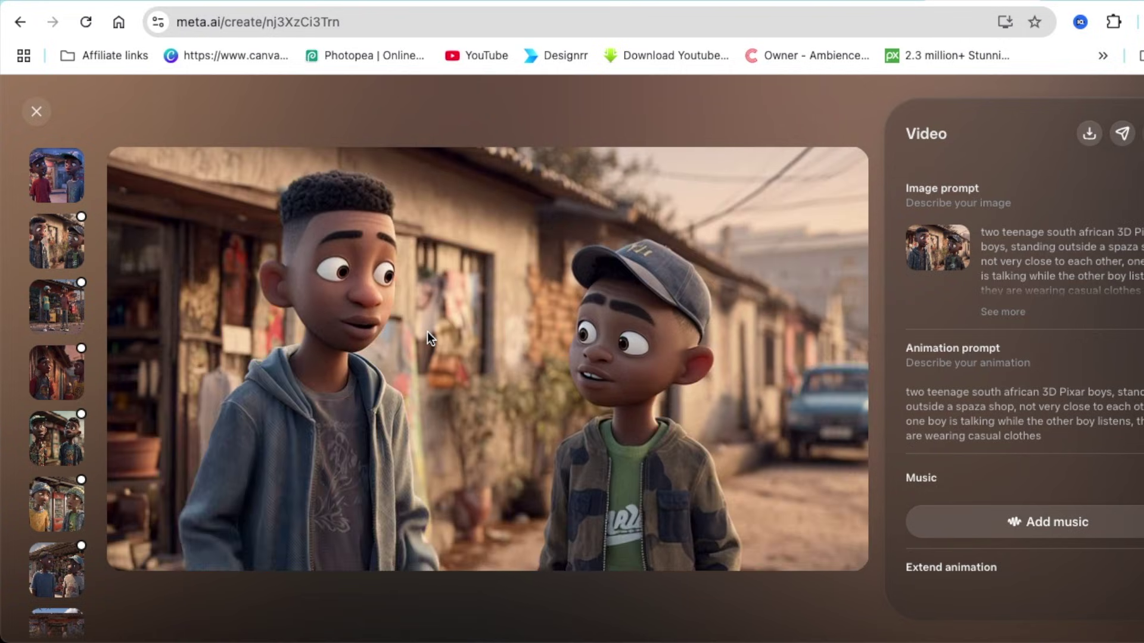
Step: Extend the boys' animation and download it as two_teenage_south_african_3d_pixar_boys.mp4
{"action": "scroll", "coordinate": [1013, 439], "scroll_direction": "down", "scroll_amount": 5}
{"action": "scroll", "coordinate": [1013, 366], "scroll_direction": "up", "scroll_amount": 5}
{"action": "scroll", "coordinate": [1063, 337], "scroll_direction": "down", "scroll_amount": 5}
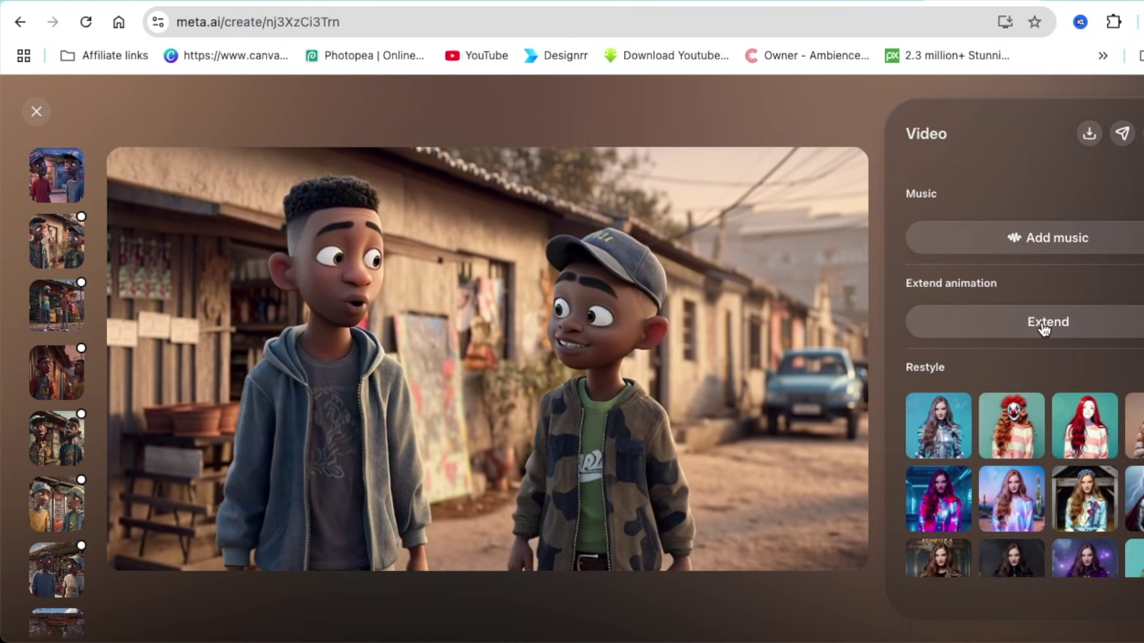
{"action": "left_click", "coordinate": [1045, 324]}
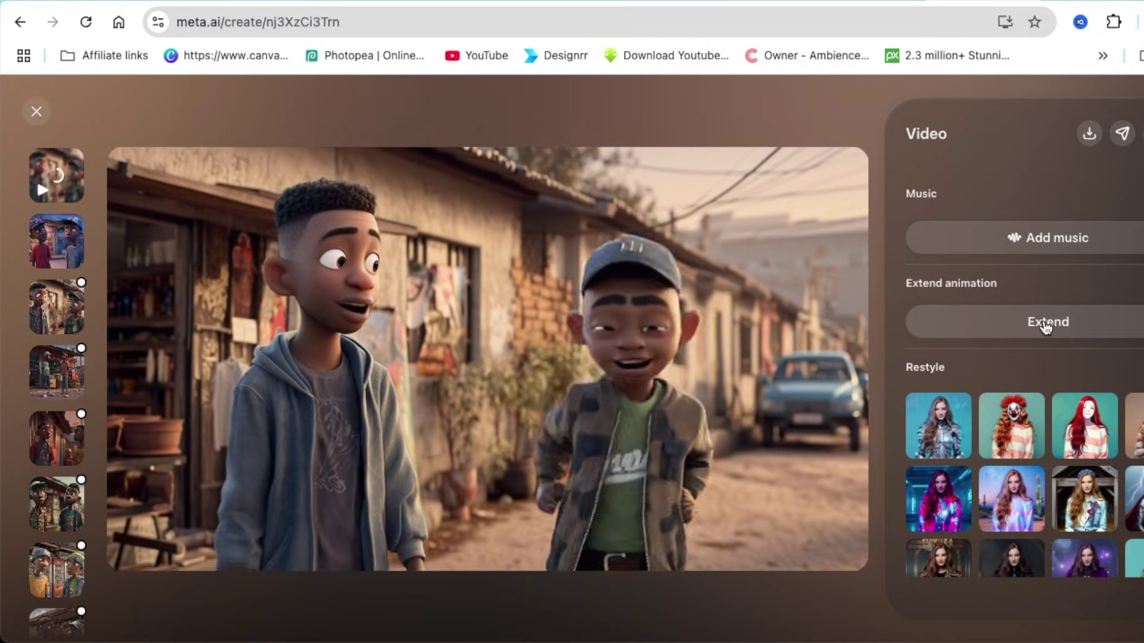
{"action": "left_click", "coordinate": [1046, 324]}
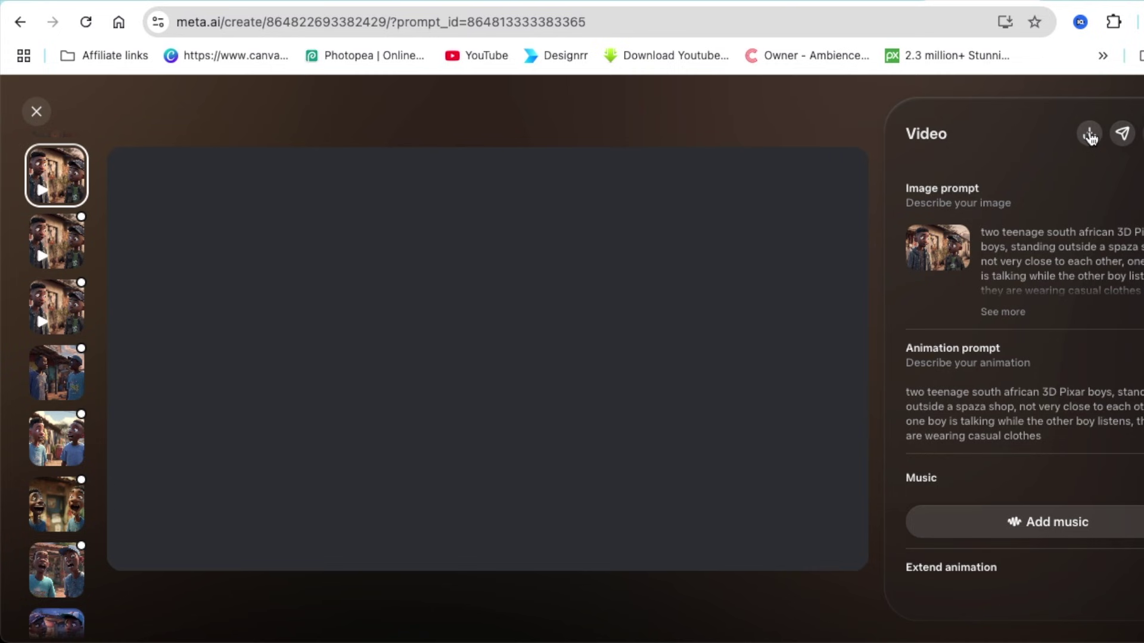
{"action": "left_click", "coordinate": [1089, 133]}
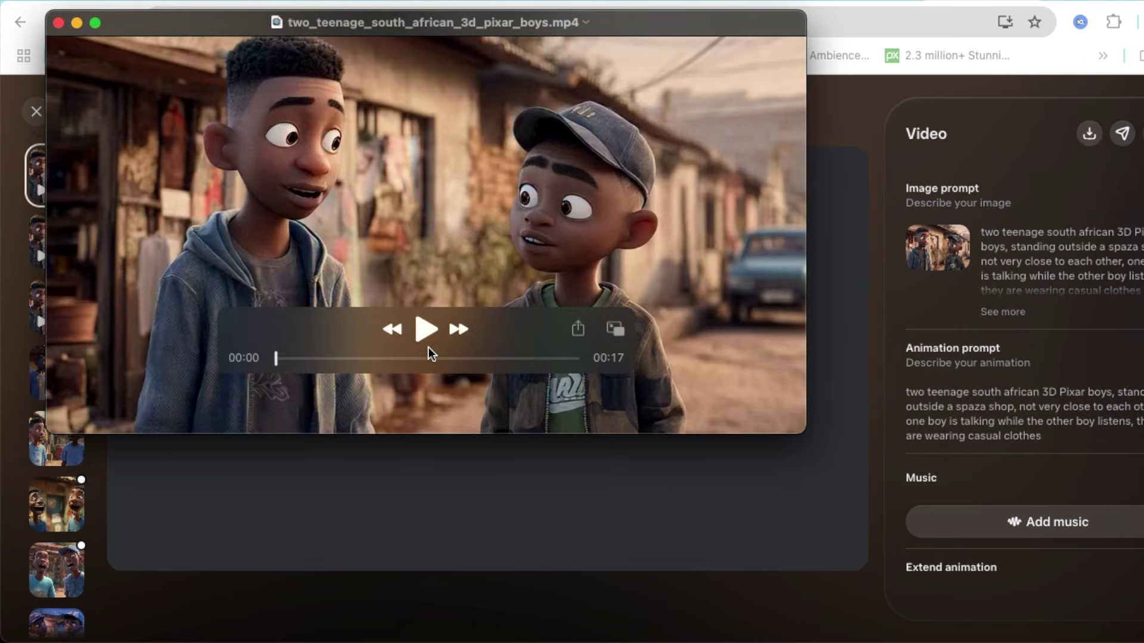
Step: Play the 17-second MP4 in QuickTime Player to the end, then close the player
{"action": "left_click", "coordinate": [425, 329]}
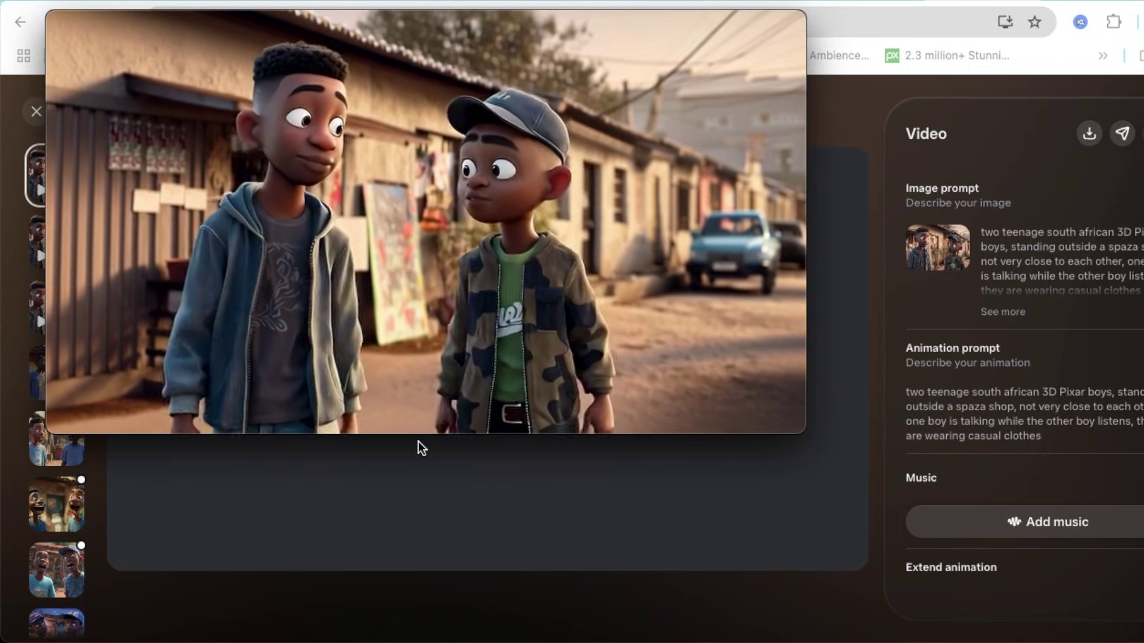
{"action": "mouse_move", "coordinate": [428, 361]}
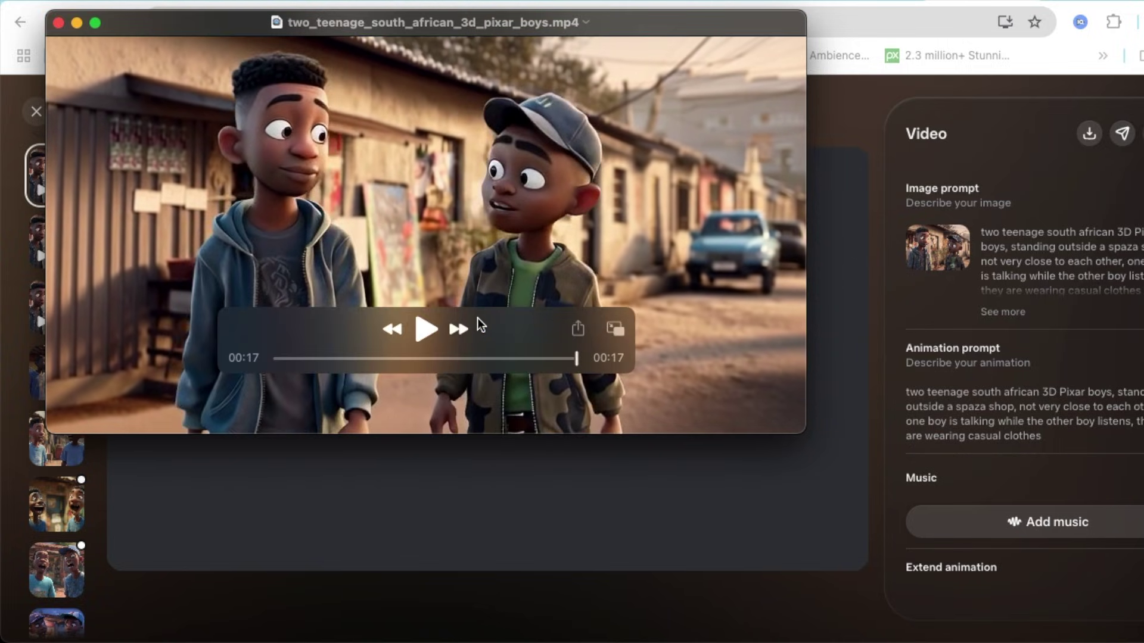
{"action": "left_click", "coordinate": [58, 23]}
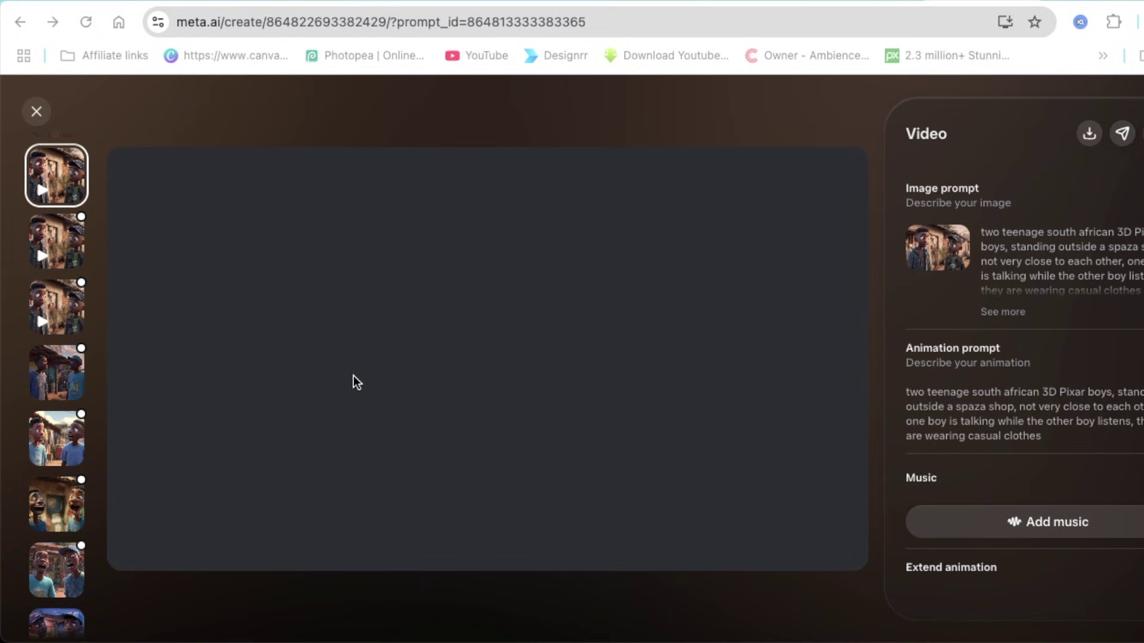